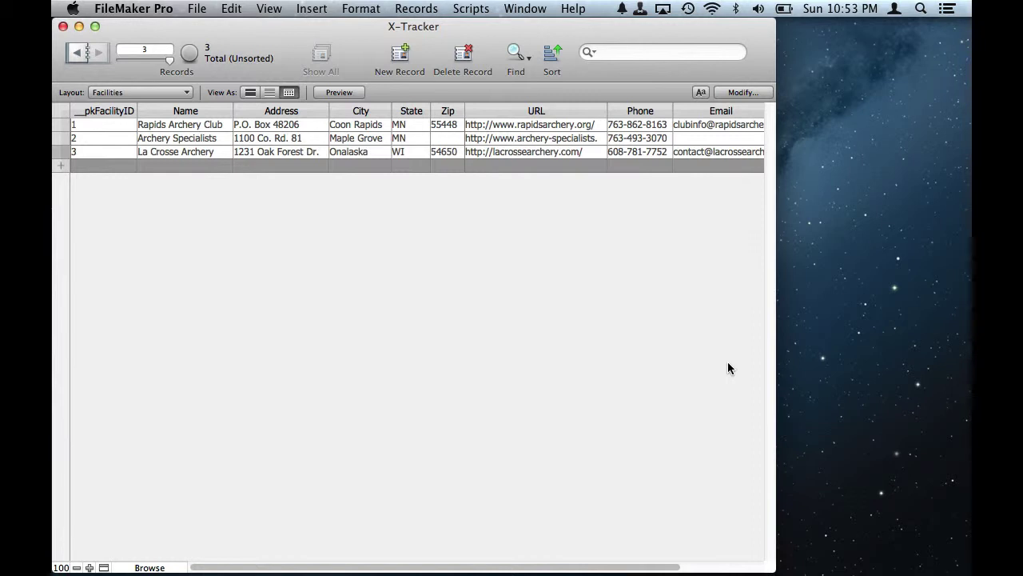
Step: Show the Ranges layout with its nine range records tied to facility IDs 1–3
left_click(124, 92)
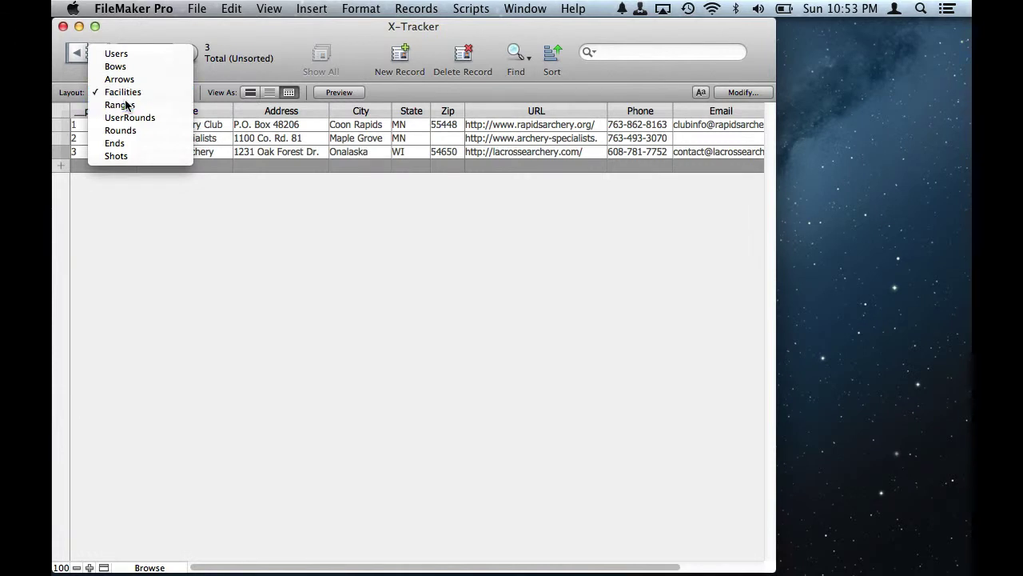
left_click(126, 105)
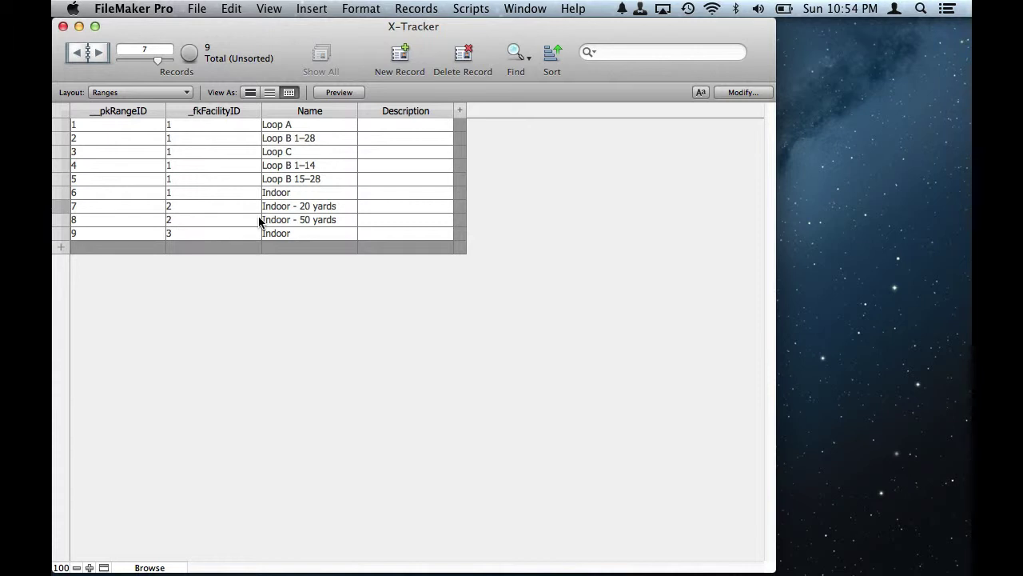
left_click(139, 93)
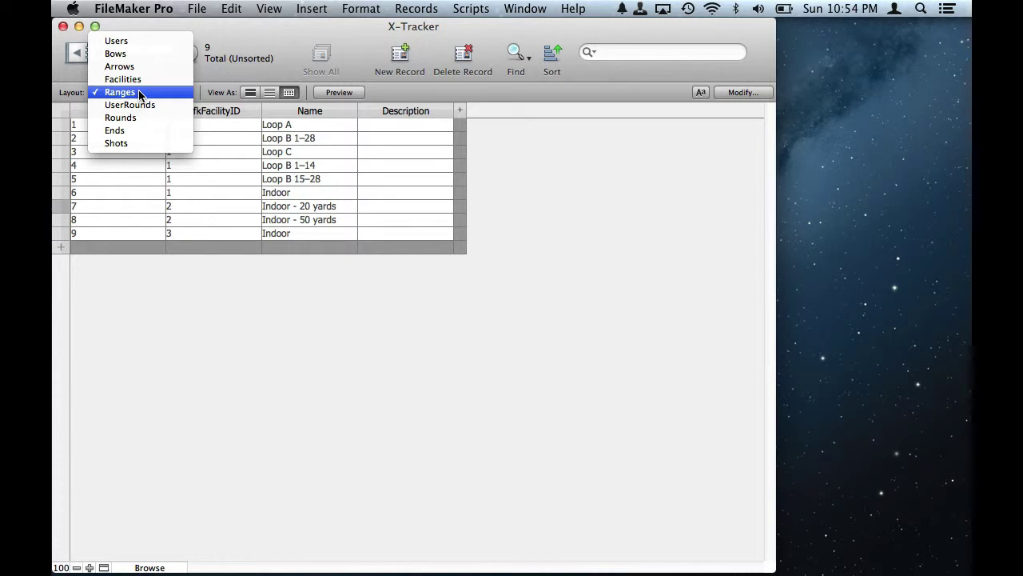
Step: Display the Rounds layout with the '300 Round' record at La Crosse Archery's Indoor range
left_click(140, 118)
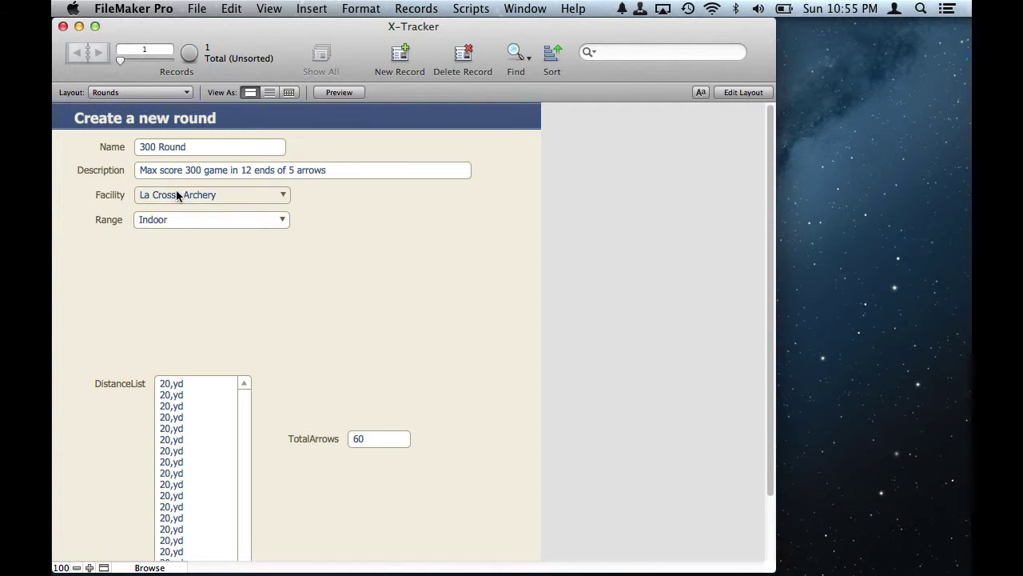
Step: Change the 300 Round's Facility to Rapids Archery Club, keep Range as Indoor, then open Manage Database
left_click(285, 199)
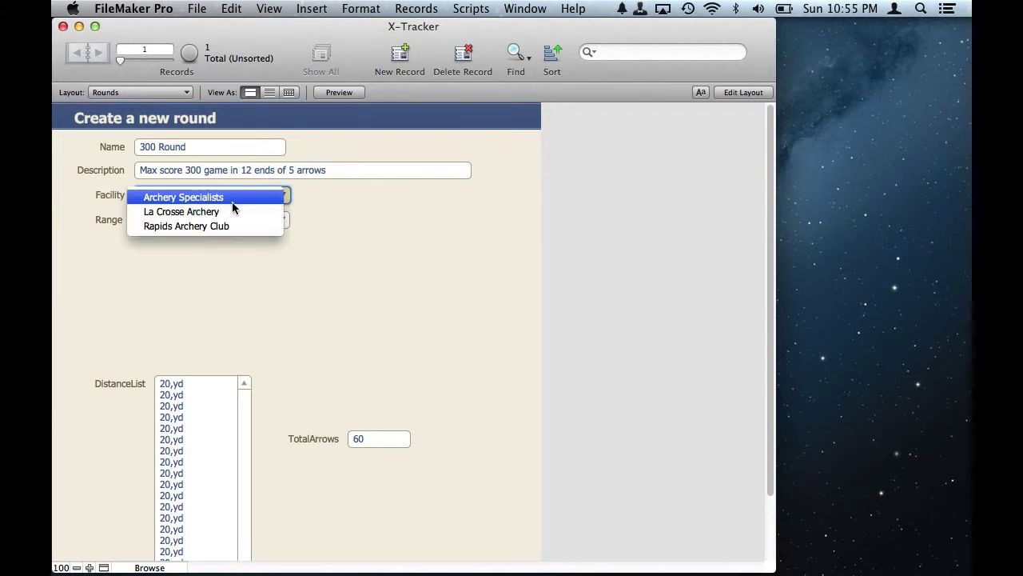
left_click(195, 227)
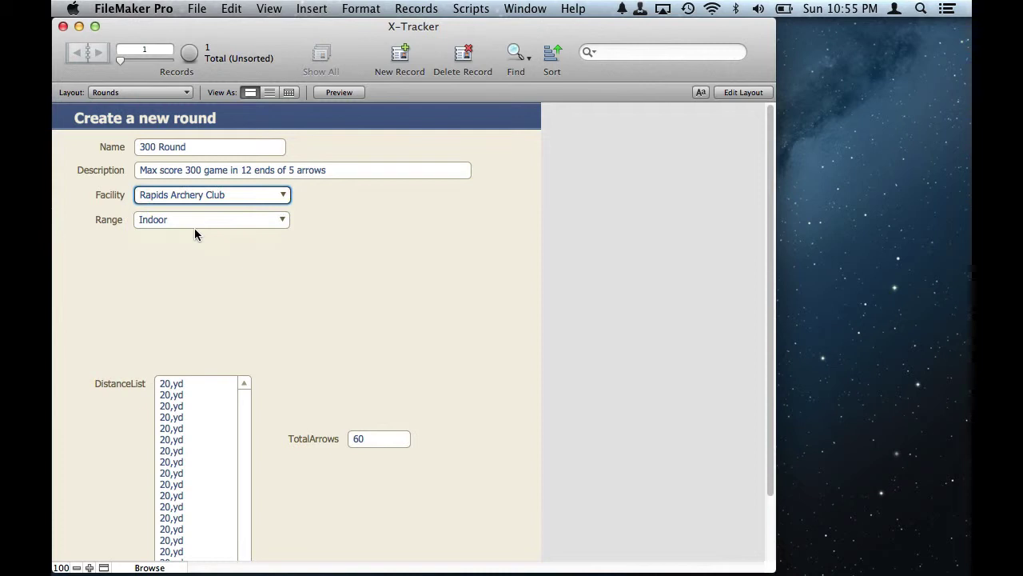
left_click(282, 218)
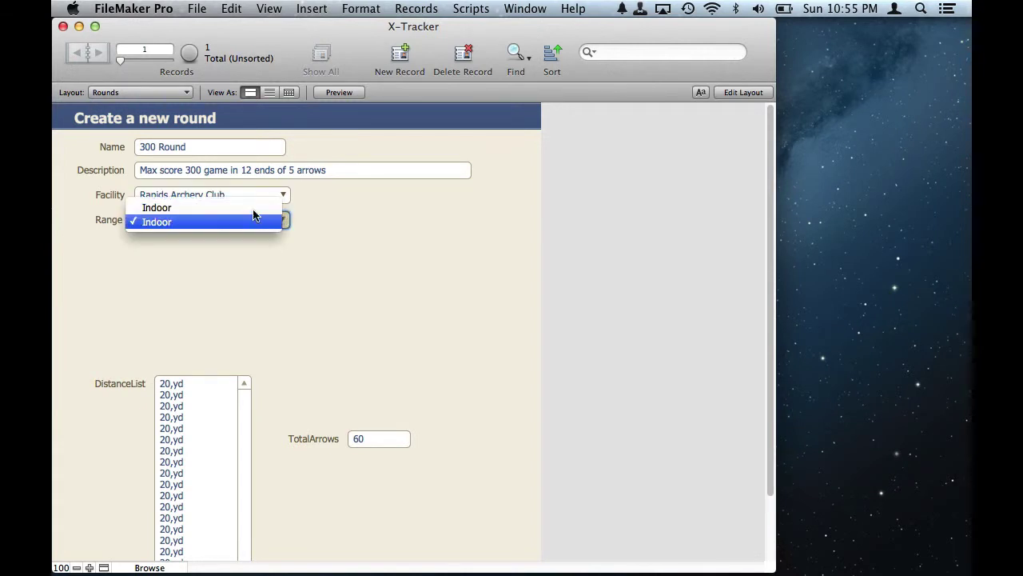
left_click(288, 262)
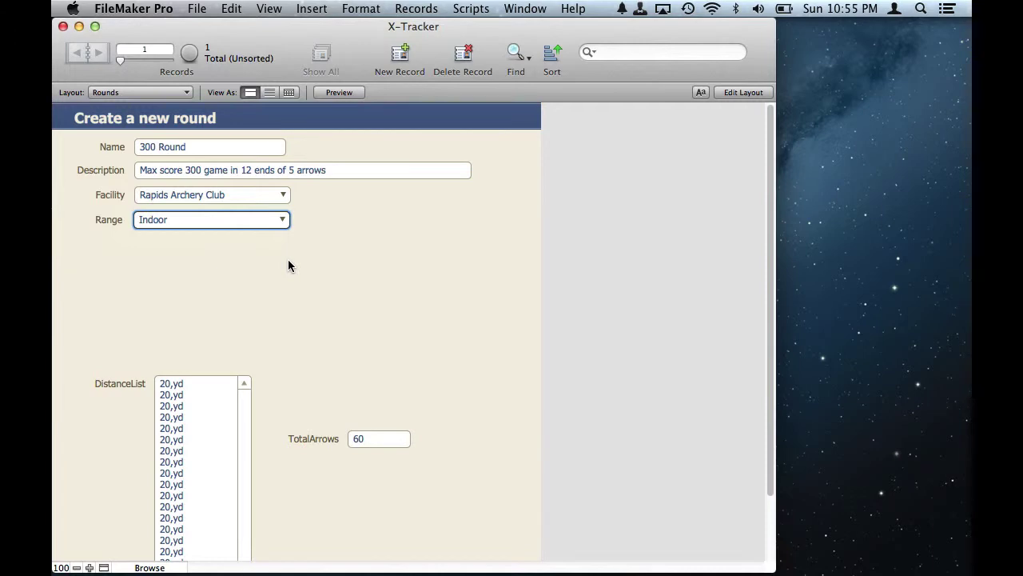
key("super+shift+d")
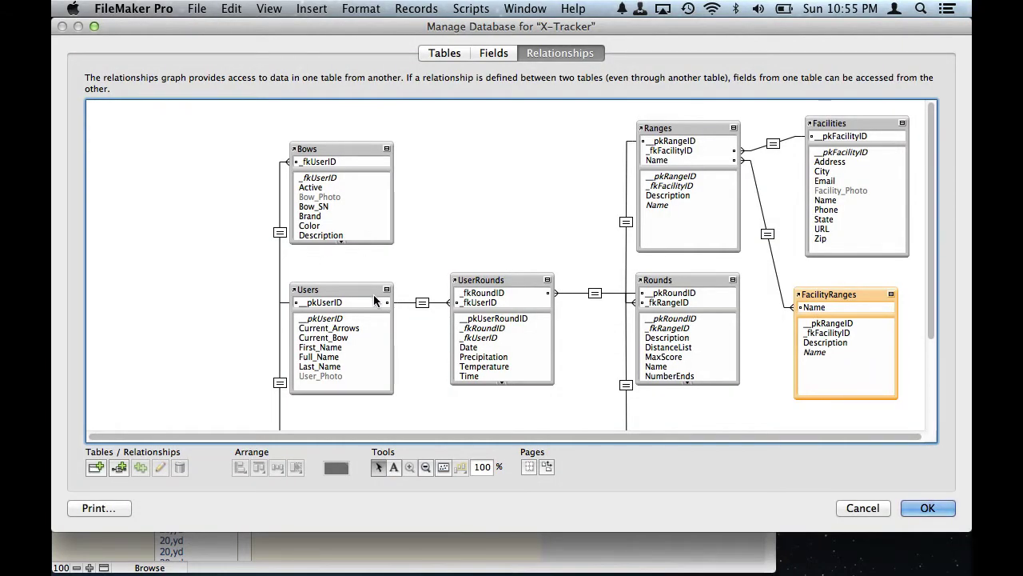
scroll(375, 301, "down", 5)
scroll(373, 301, "up", 1)
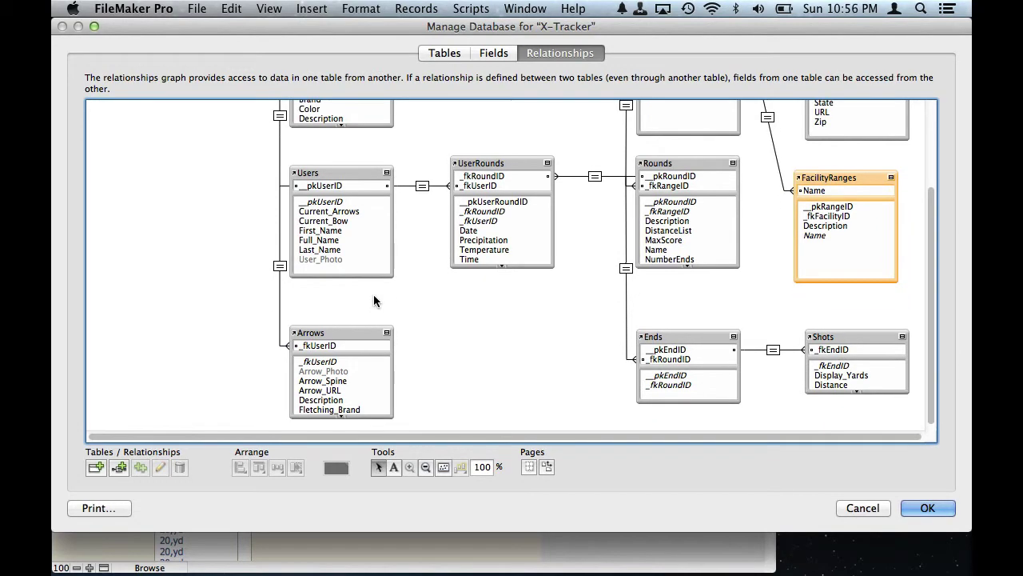
scroll(373, 300, "up", 2)
scroll(373, 300, "up", 3)
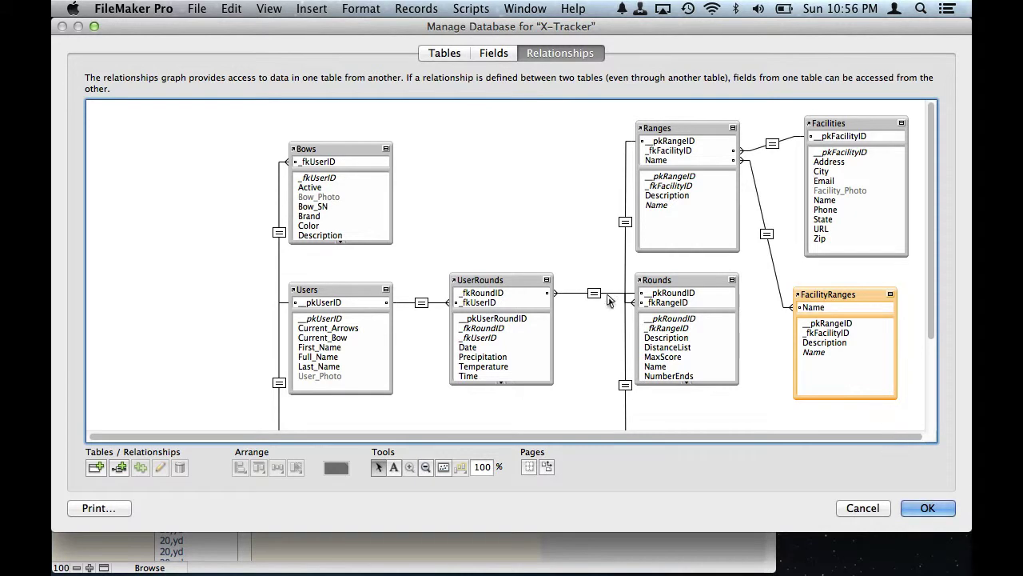
Step: Close the Manage Database relationships window without making changes
left_click(189, 9)
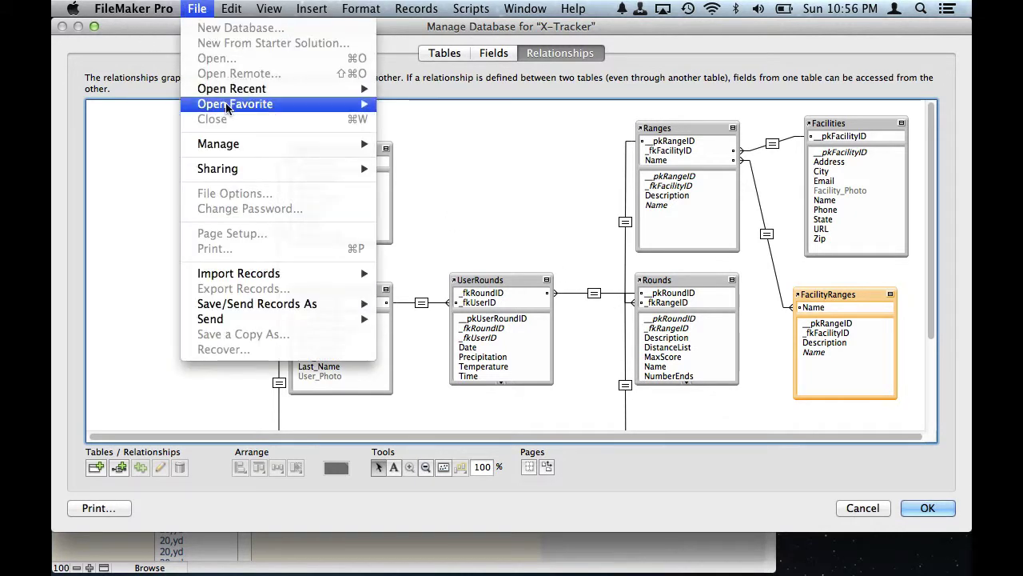
mouse_move(352, 146)
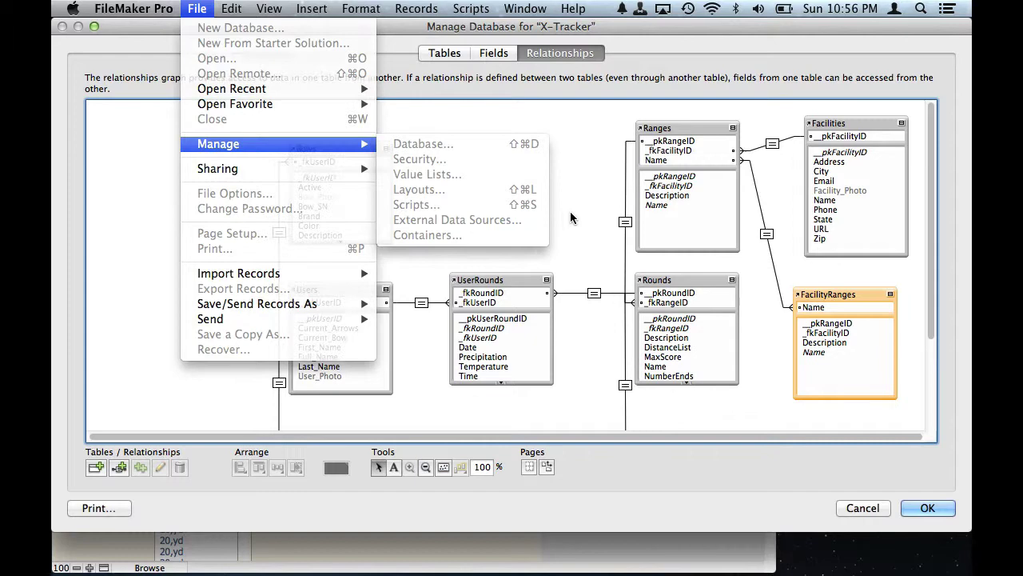
left_click(815, 415)
left_click(919, 508)
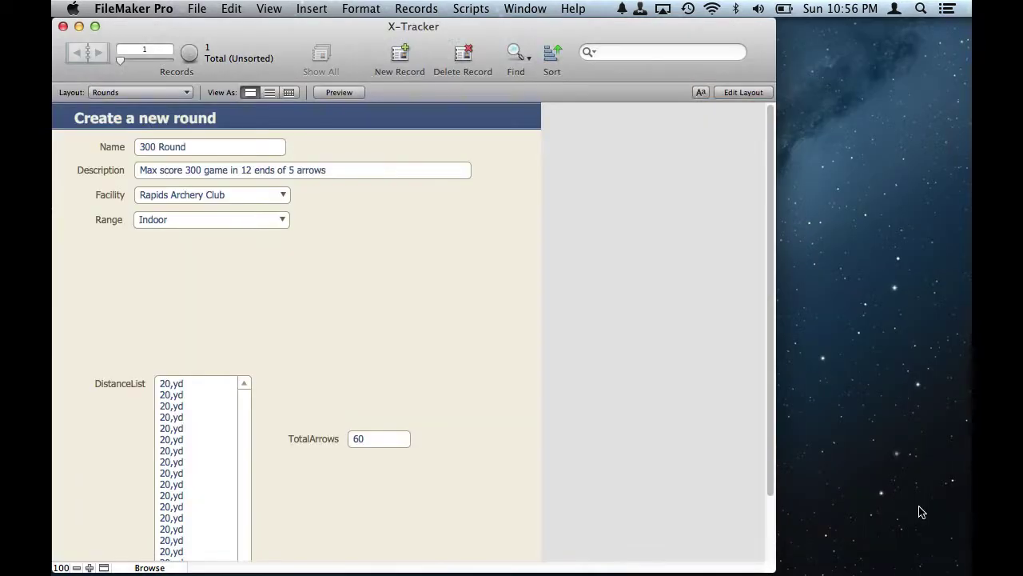
Step: Open Manage Value Lists, showing X-Tracker's 10 value lists including RangeList
left_click(197, 7)
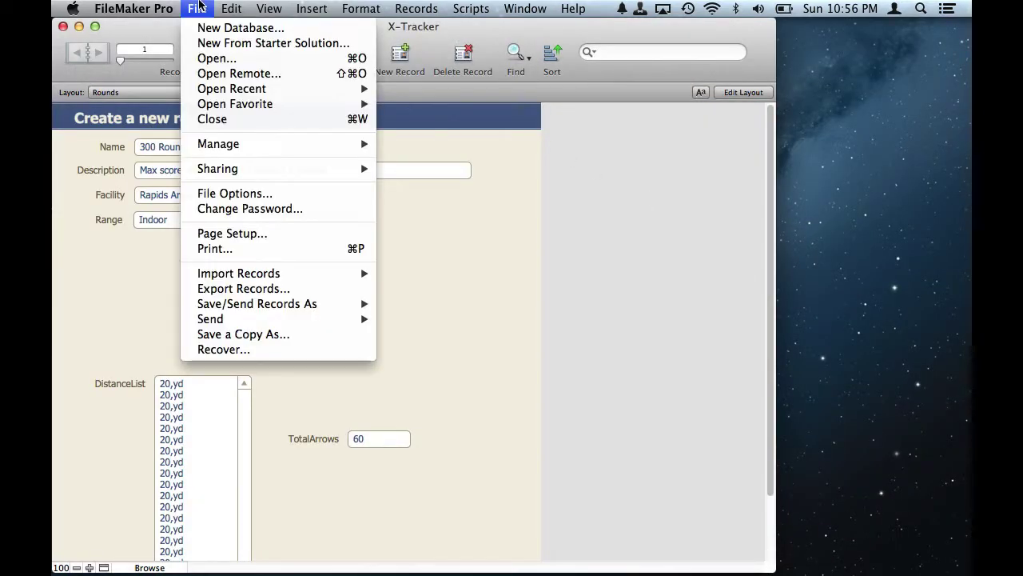
mouse_move(317, 149)
left_click(446, 174)
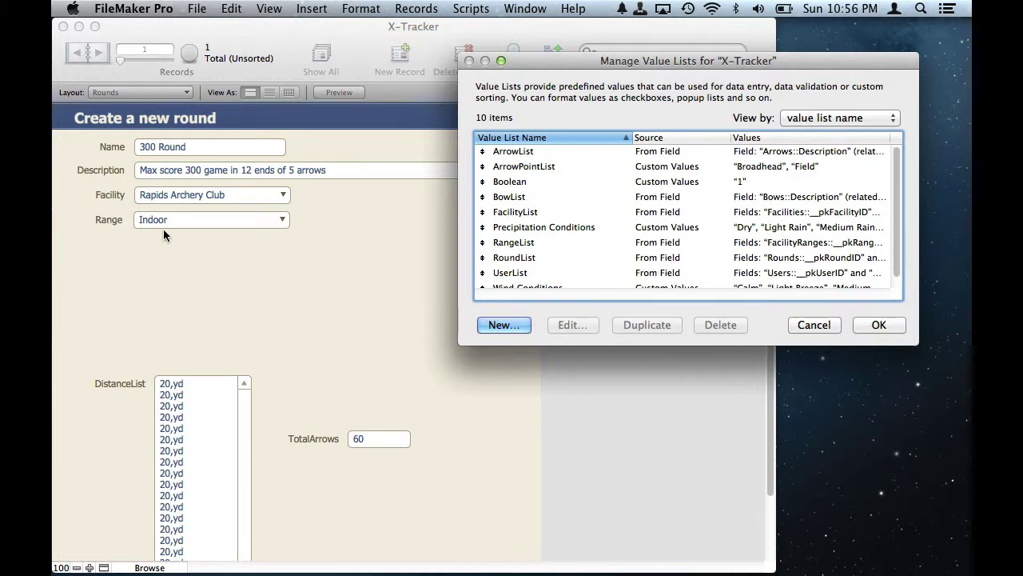
Step: Review RangeList's FacilityRanges ID and name fields, then close all value-list dialogs
left_click(524, 243)
double_click(524, 243)
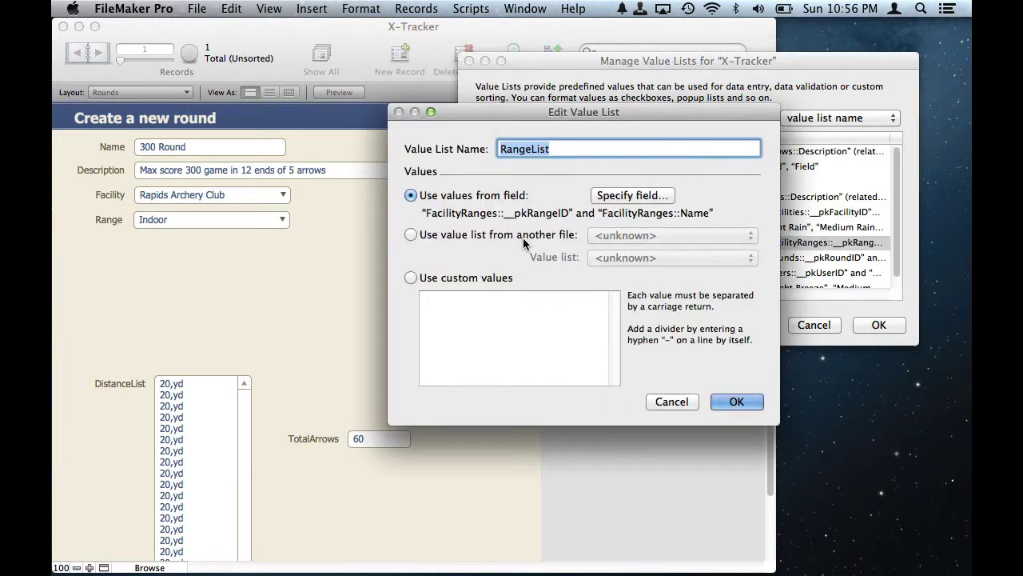
left_click(620, 201)
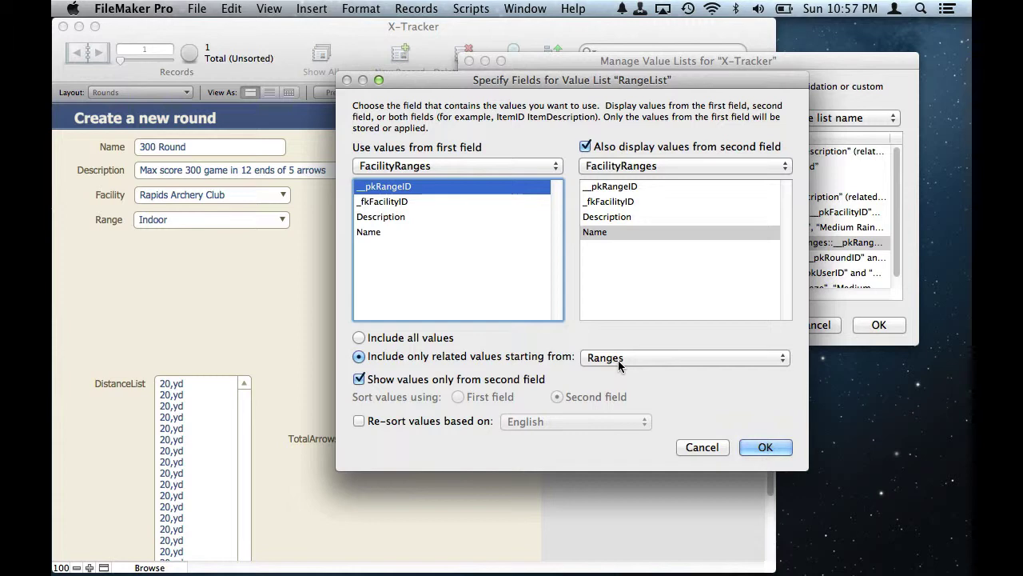
left_click(755, 447)
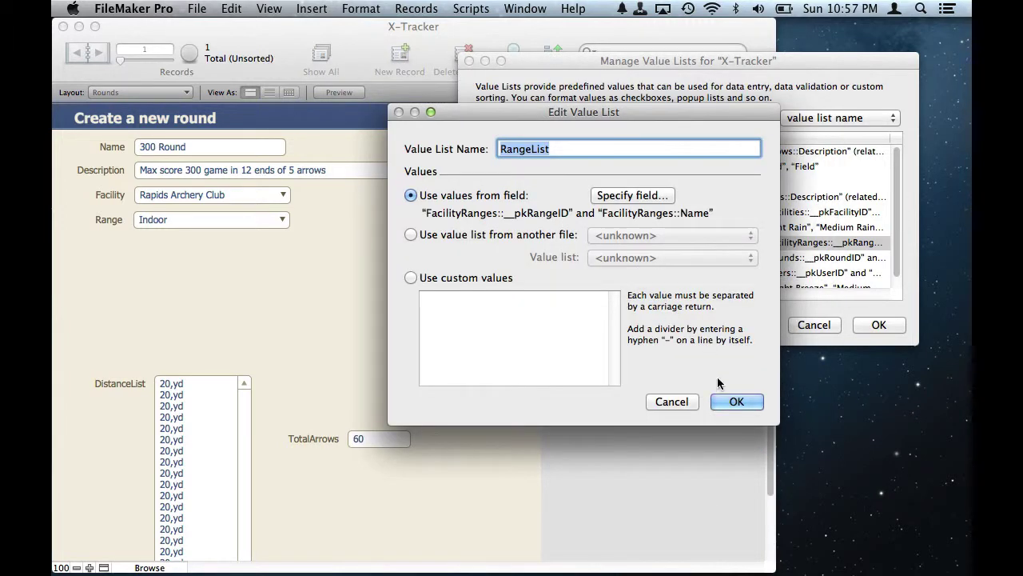
left_click(730, 402)
left_click(870, 328)
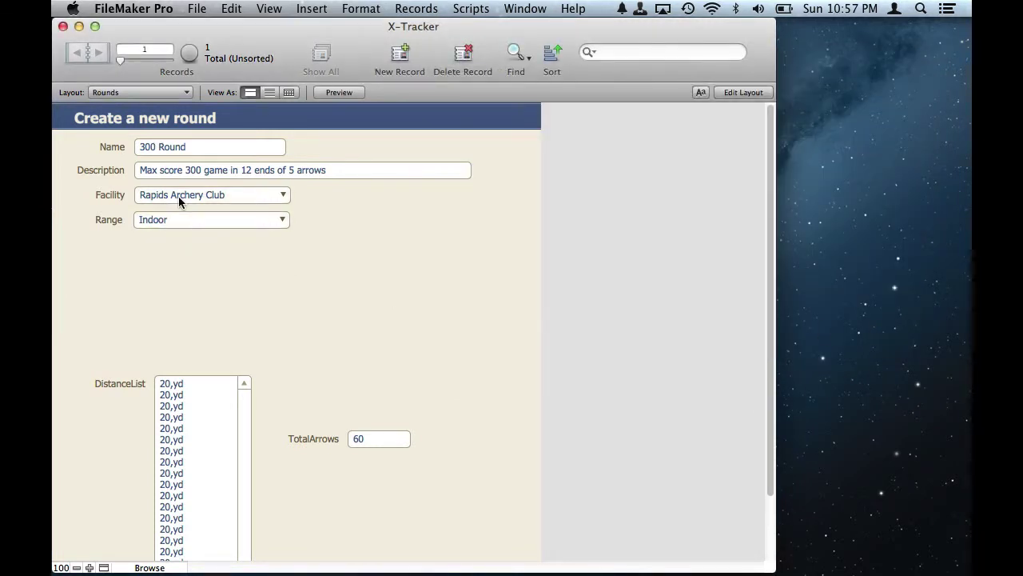
Step: On the Facilities layout, retype facility 3's Name as 'La Crosse Archery'
left_click(187, 93)
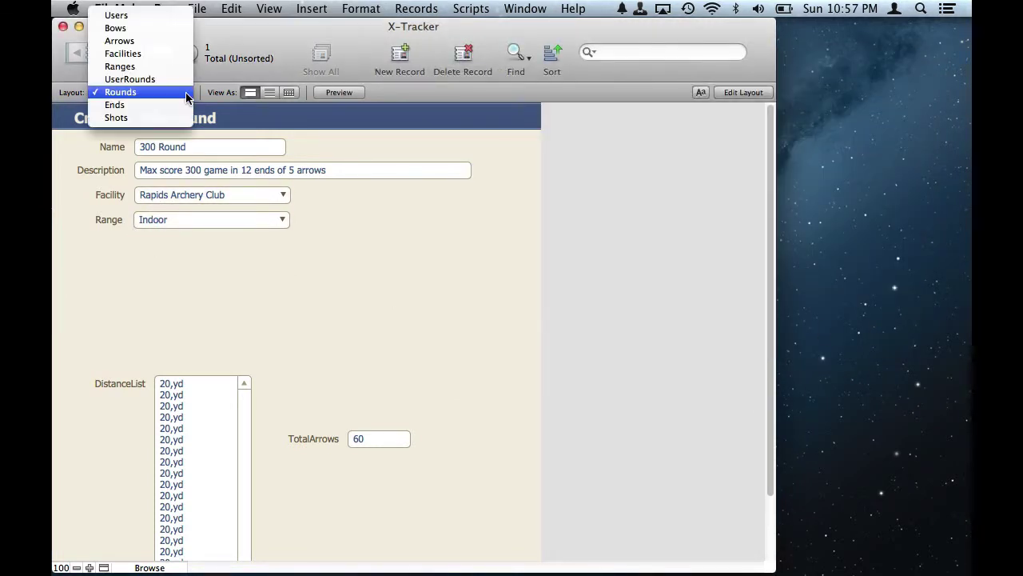
left_click(172, 54)
left_click(168, 152)
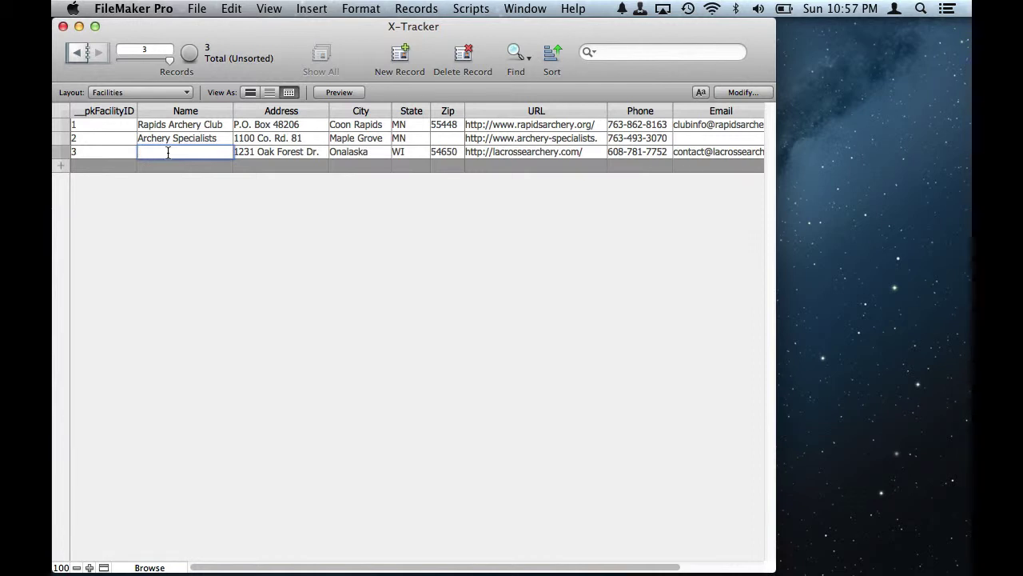
type("La Crosse Archery")
key("Tab")
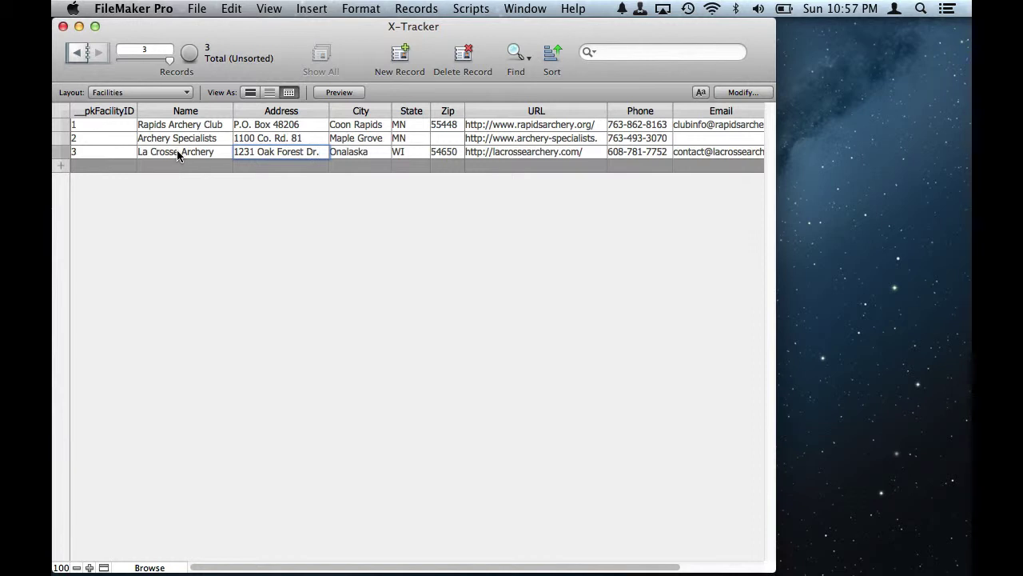
Step: Reopen Manage Database with Shift-Cmd-D to view the Rounds–Ranges–FacilityRanges–Facilities graph
key("super+shift+d")
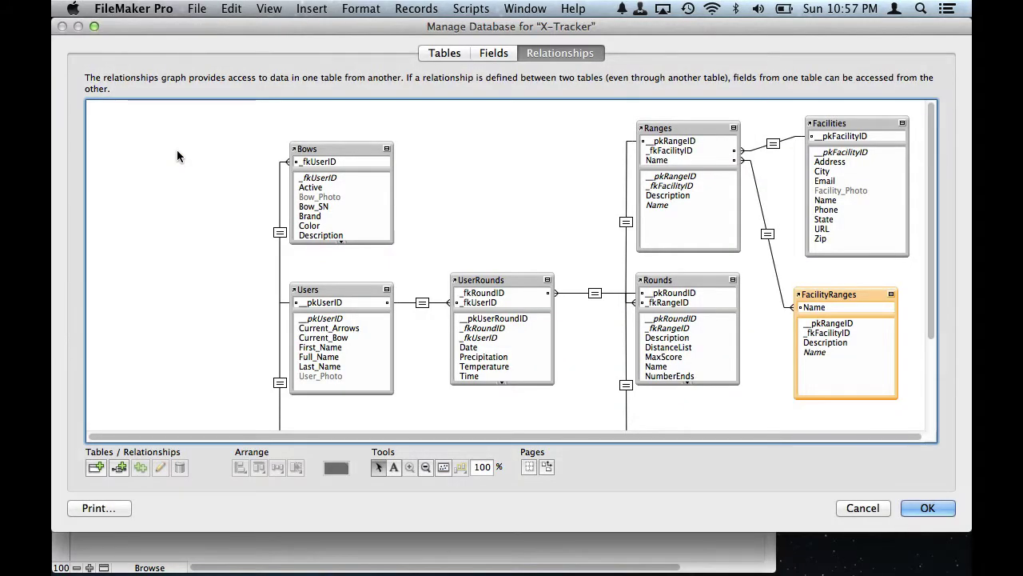